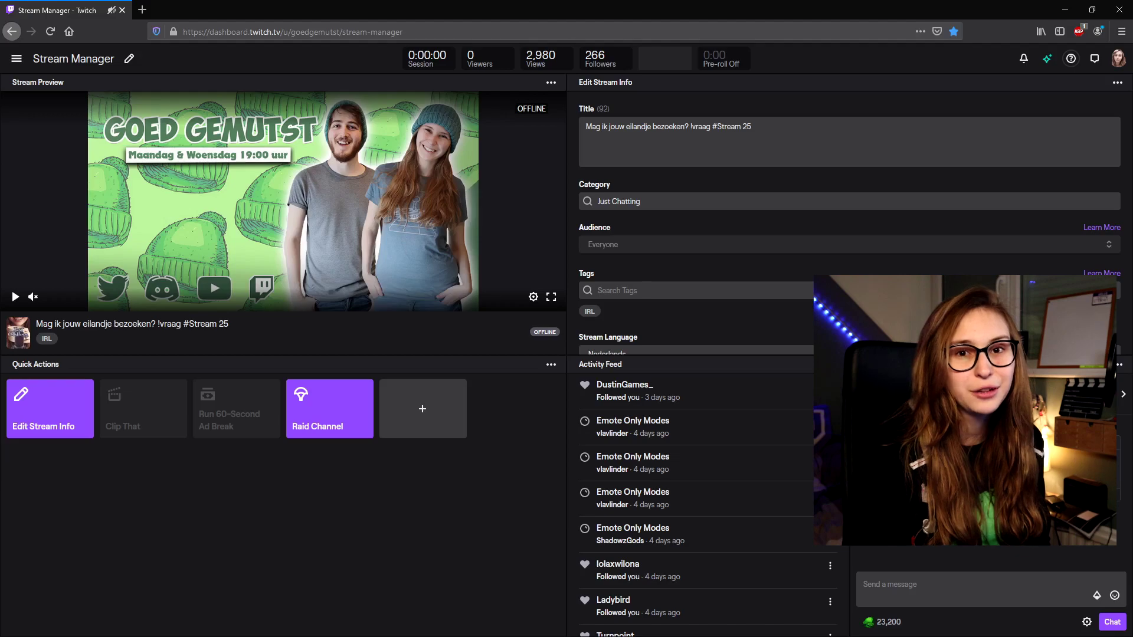
Open Channel Analytics (29 Feb – 29 Mar 2020) from the sidebar's Insights section
click(17, 59)
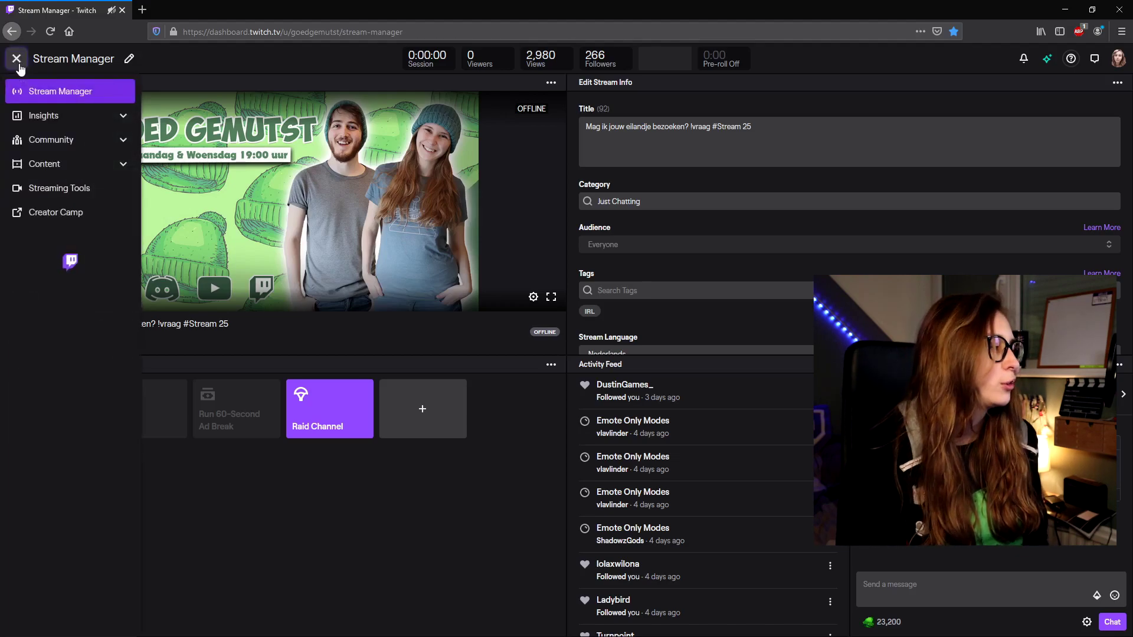
click(51, 115)
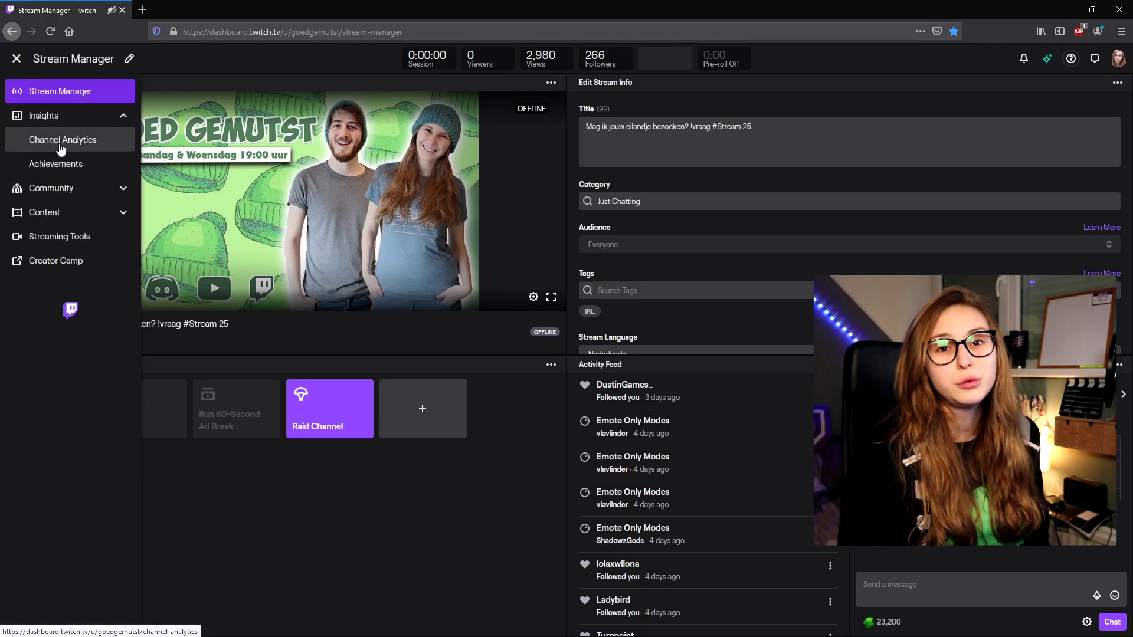
click(61, 144)
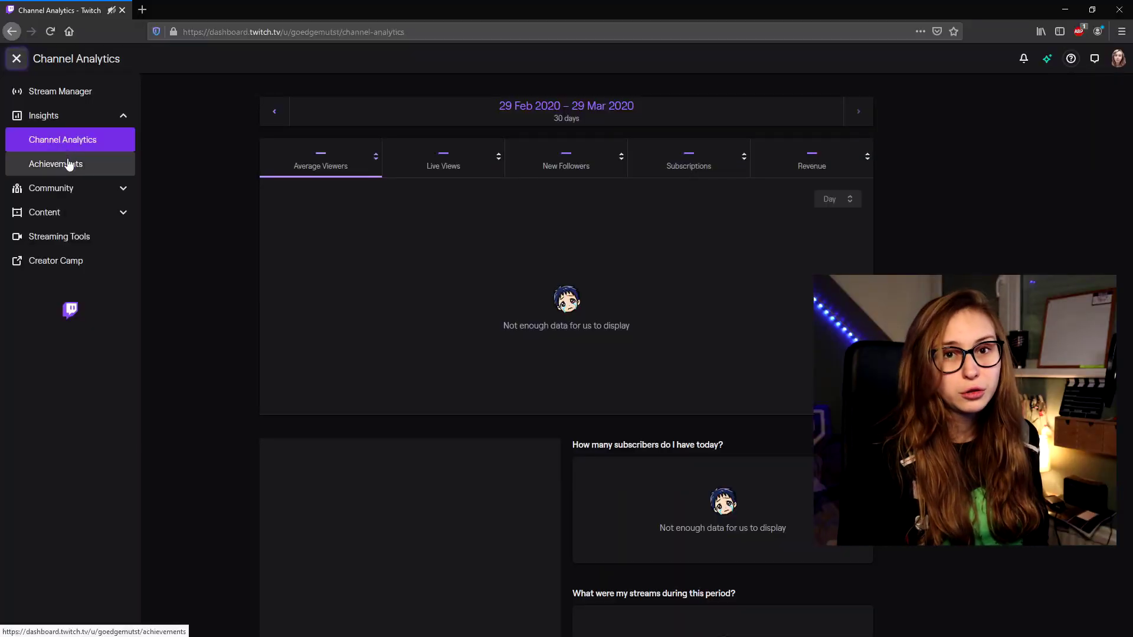
Go to Achievements to view Path to Partner progress, such as 28.03/25 hours streamed
click(69, 164)
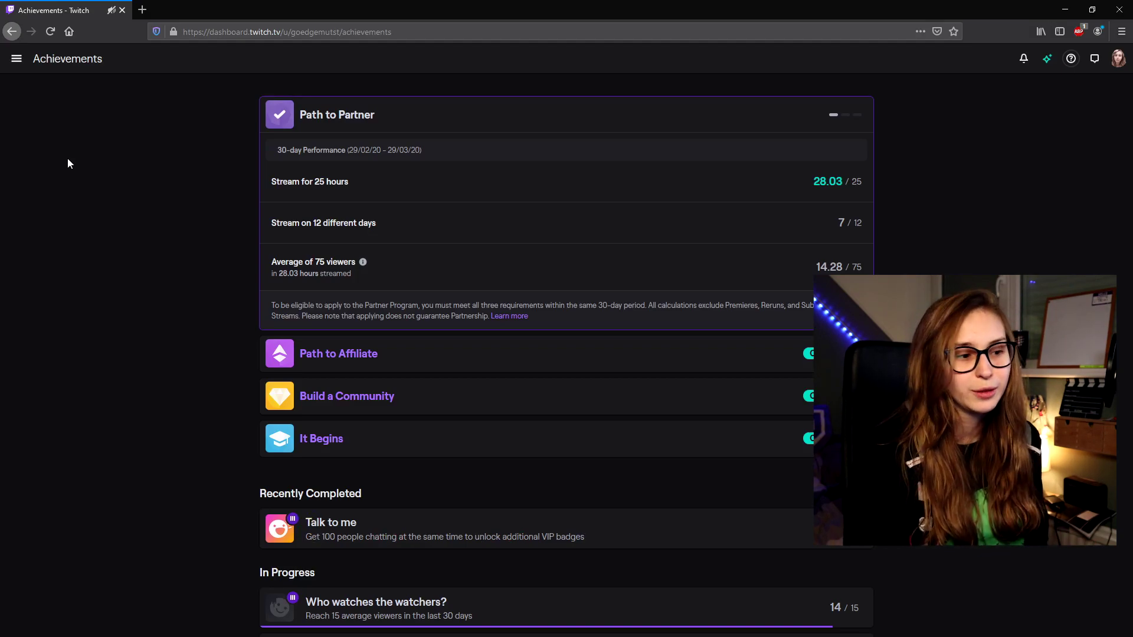
Open Channel Points under the Community section, which reports Access Denied
click(75, 197)
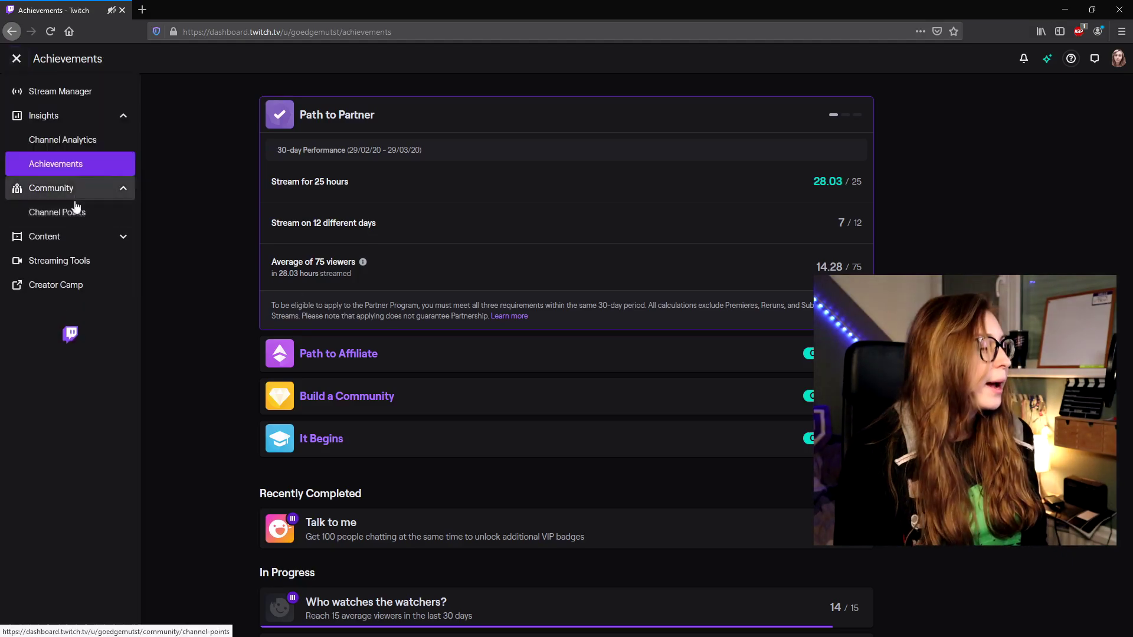
click(79, 216)
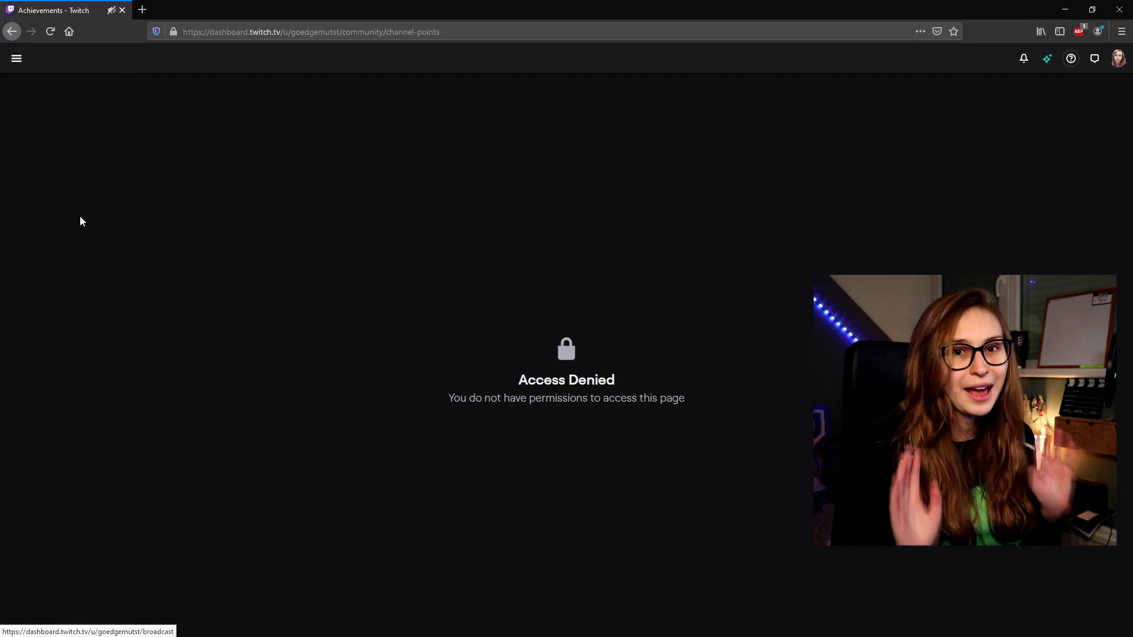
Browse the Video Producer highlights and past broadcasts, then go to Collections
mouse_move(81, 220)
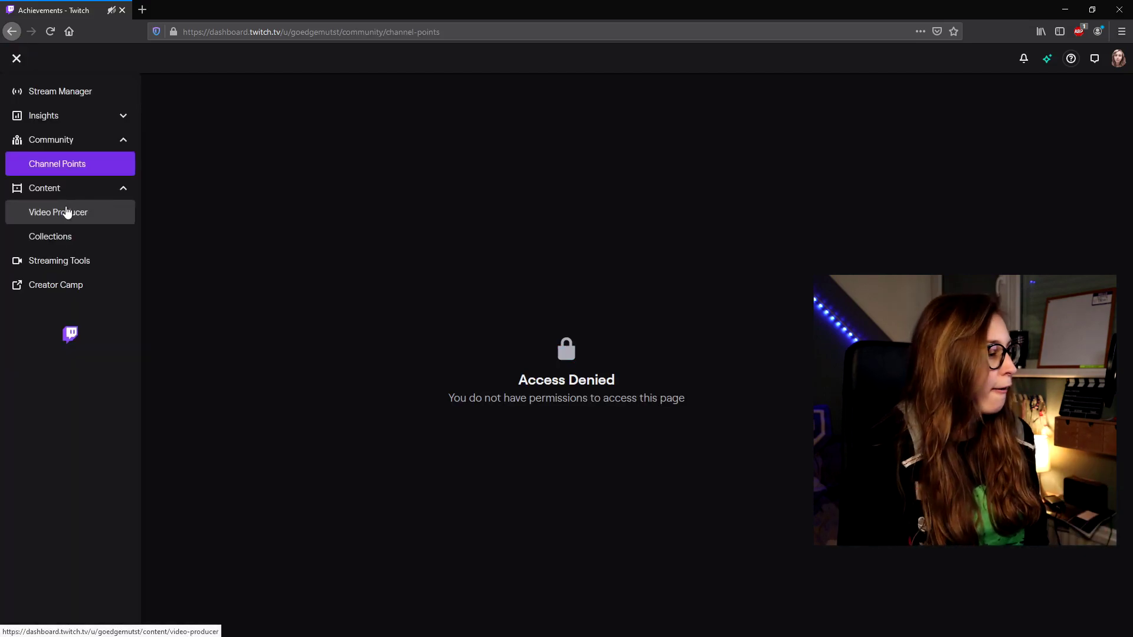
click(71, 216)
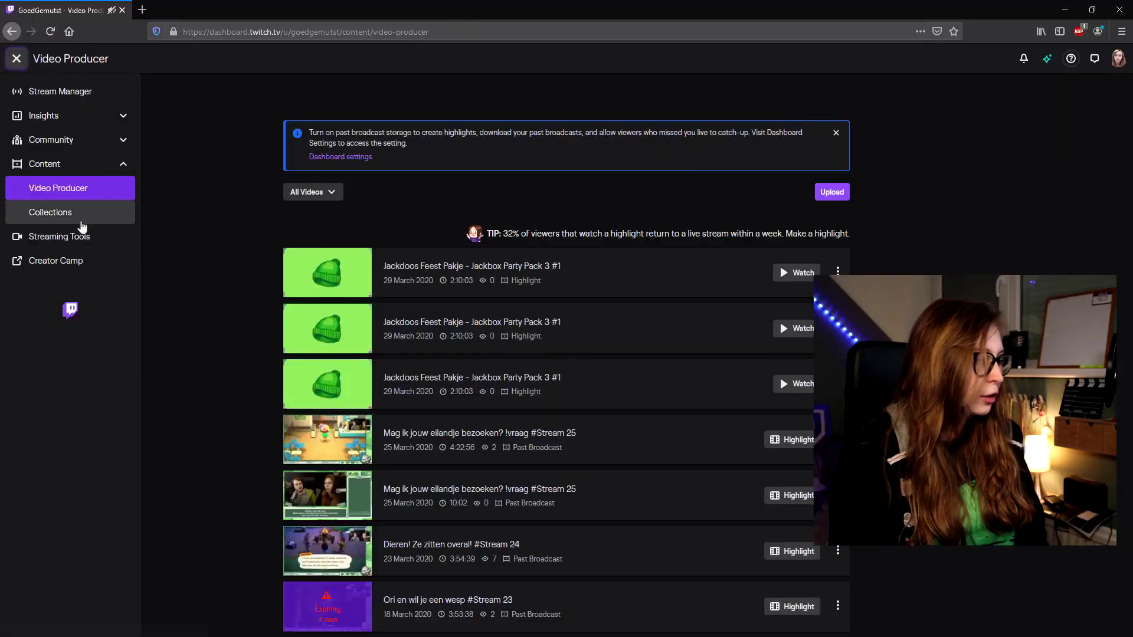
click(78, 217)
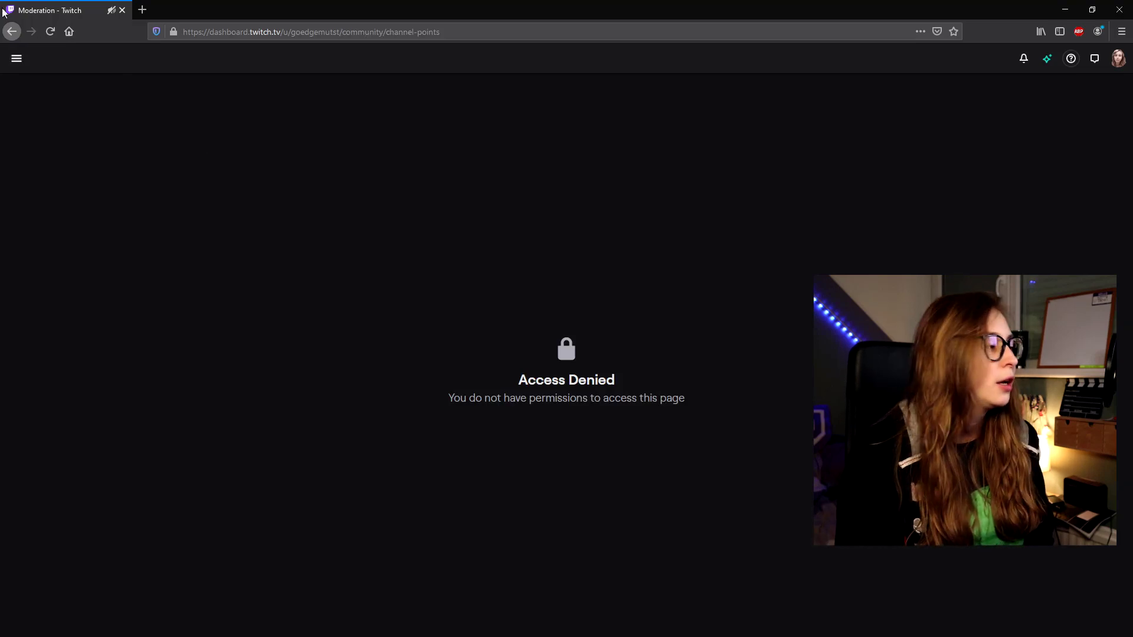
Open the Moderation settings under Preferences, with AutoMod at Level 0 (off)
click(10, 60)
click(89, 146)
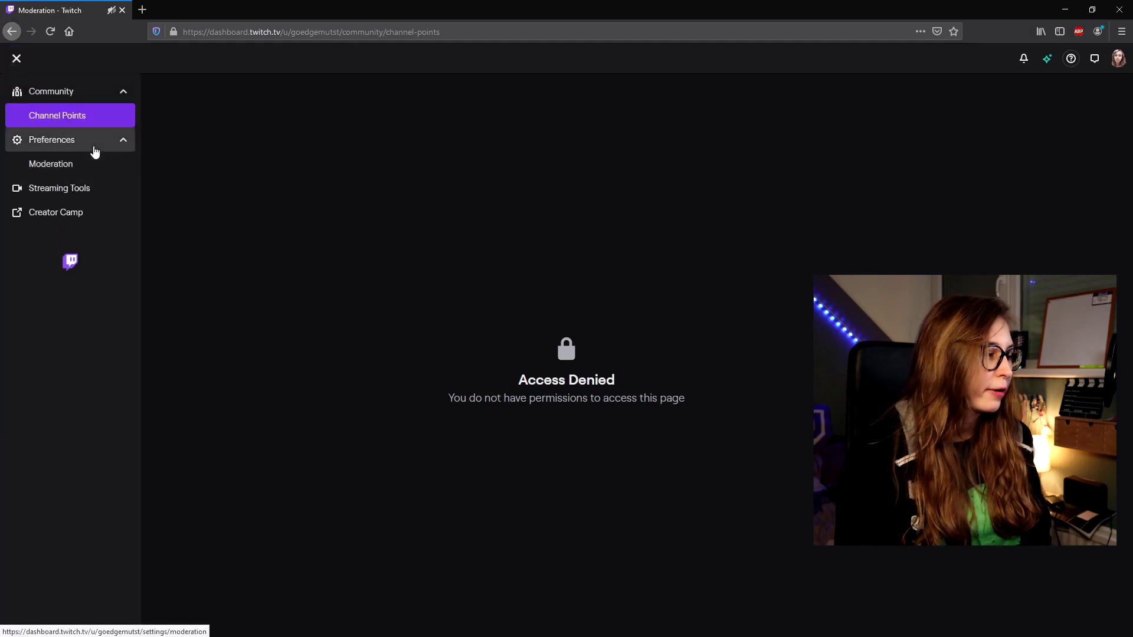
click(92, 166)
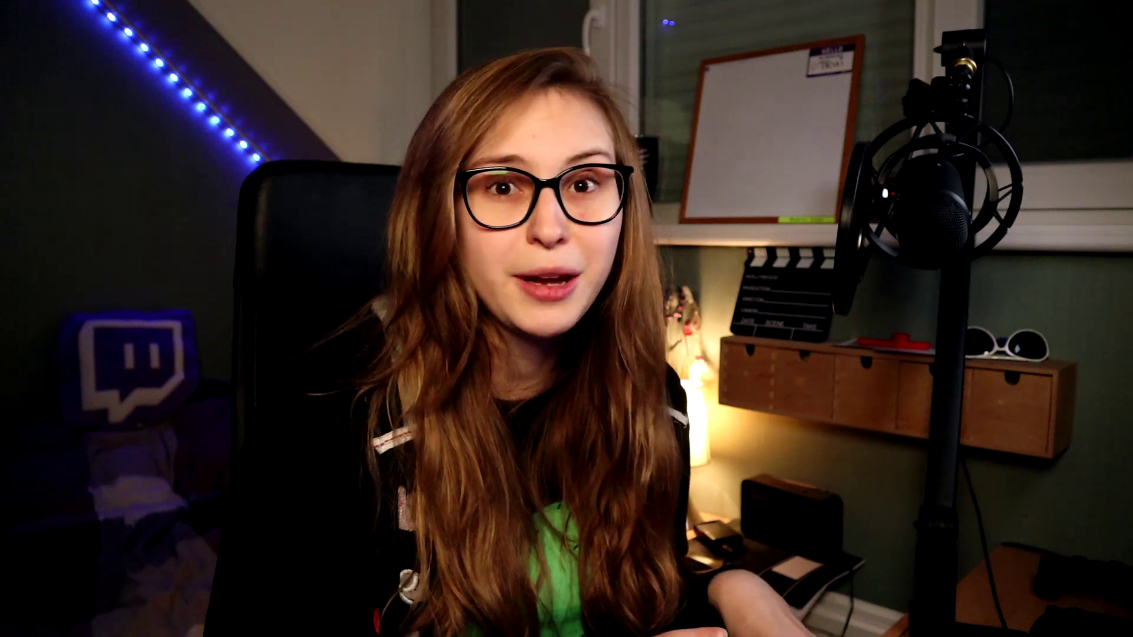
Switch to another channel's dashboard and open its Roles Manager under Community
click(1117, 59)
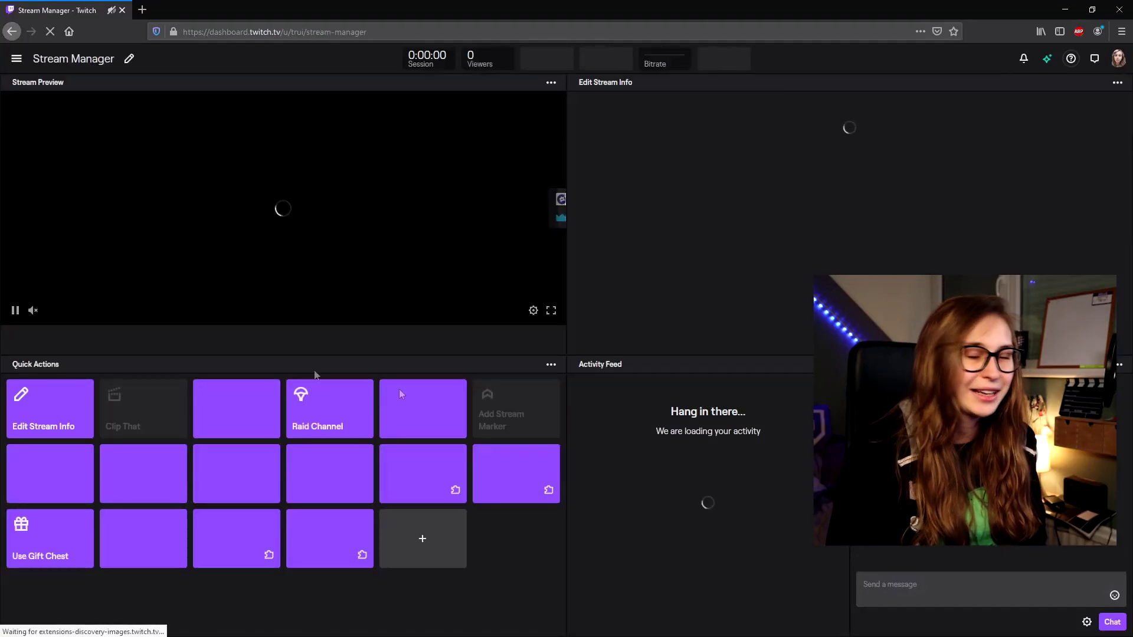
click(17, 59)
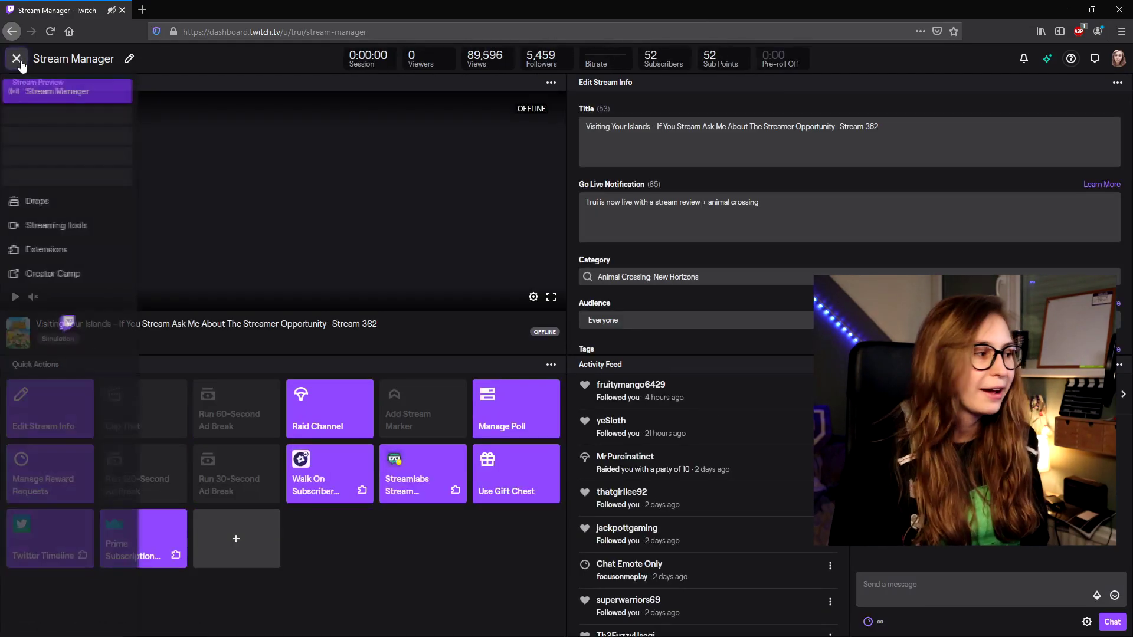
click(86, 144)
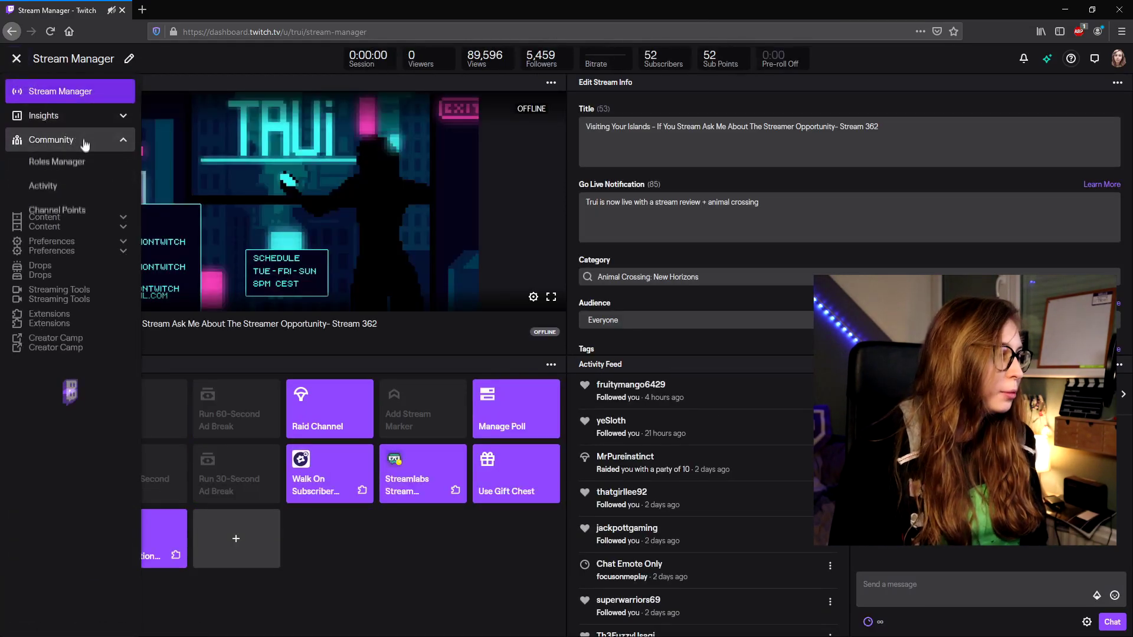
click(89, 165)
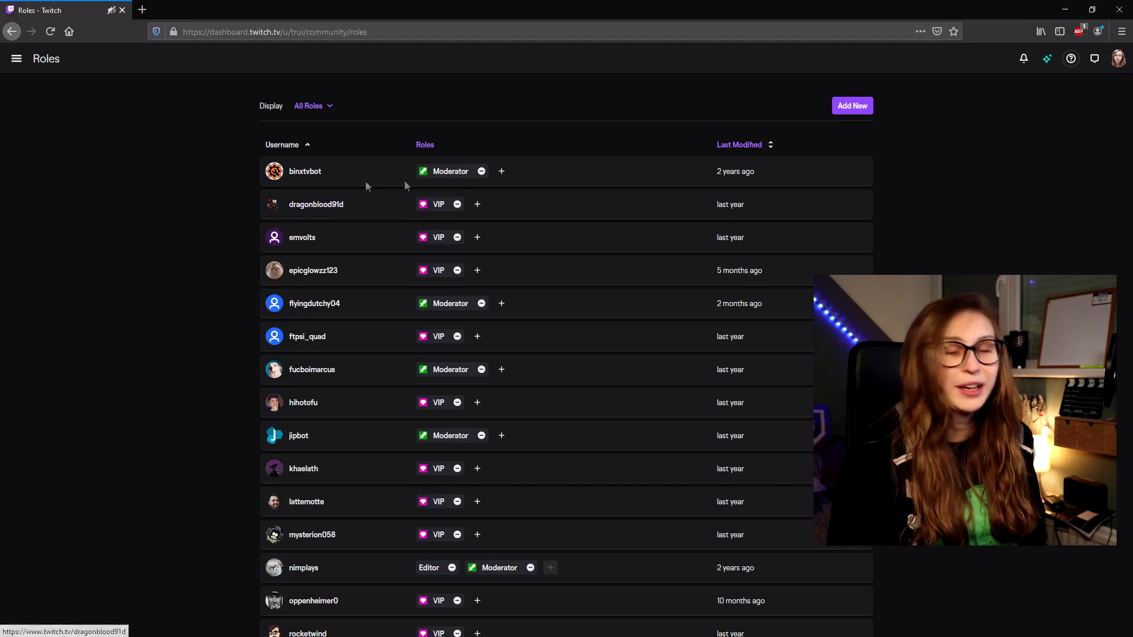
Review the Moderators, VIPs and Editor lists and start a new role entry
scroll(407, 183, down, 4)
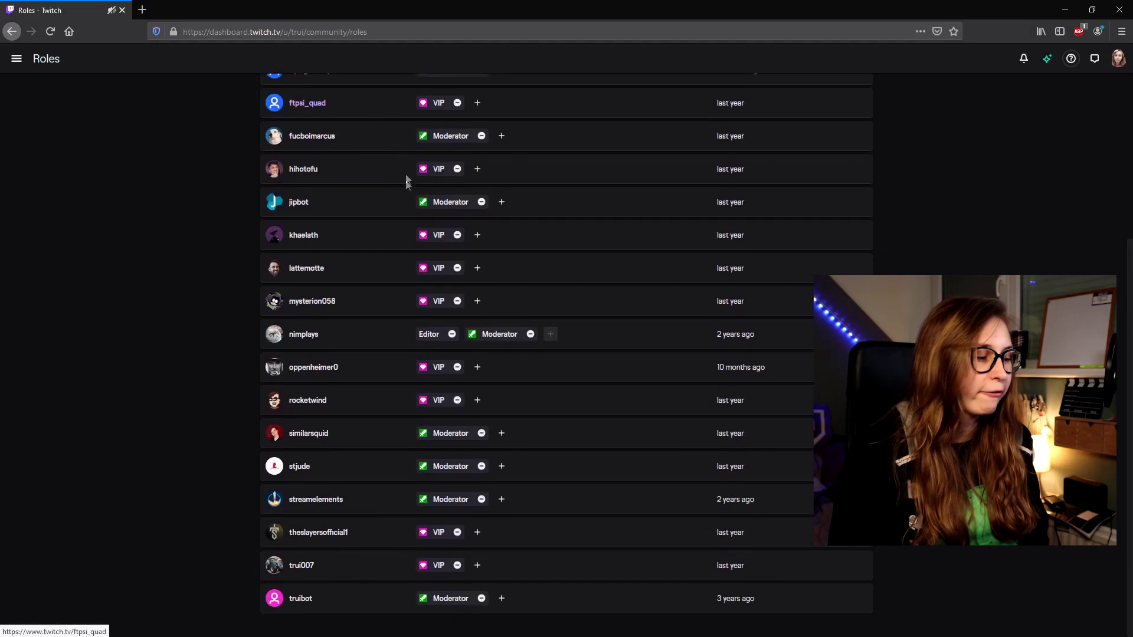
scroll(413, 207, up, 4)
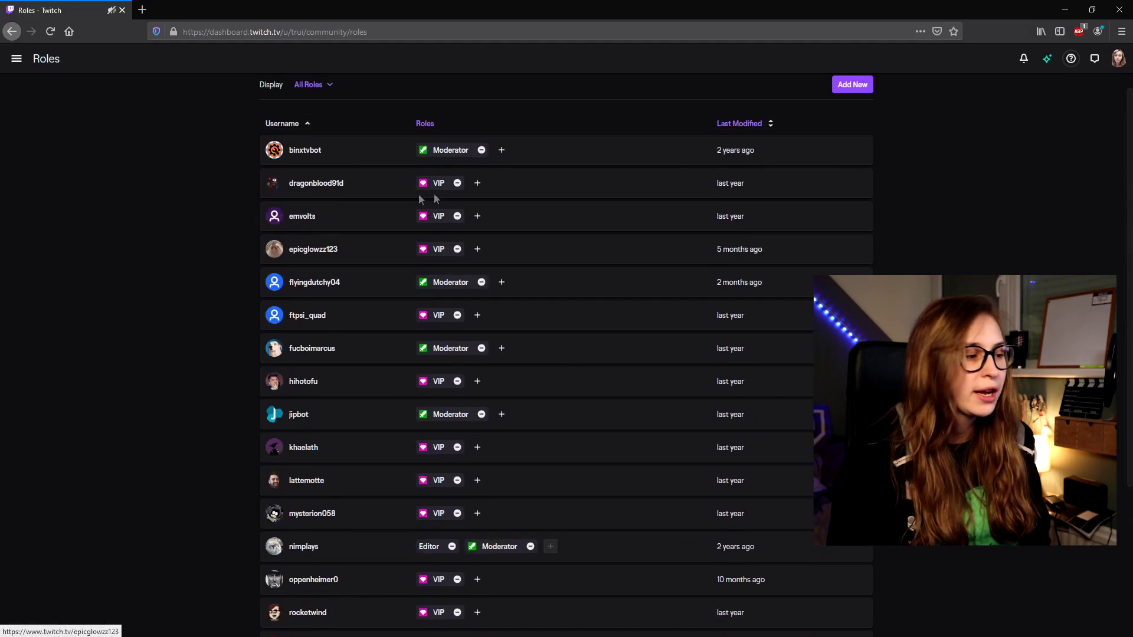
scroll(640, 186, up, 1)
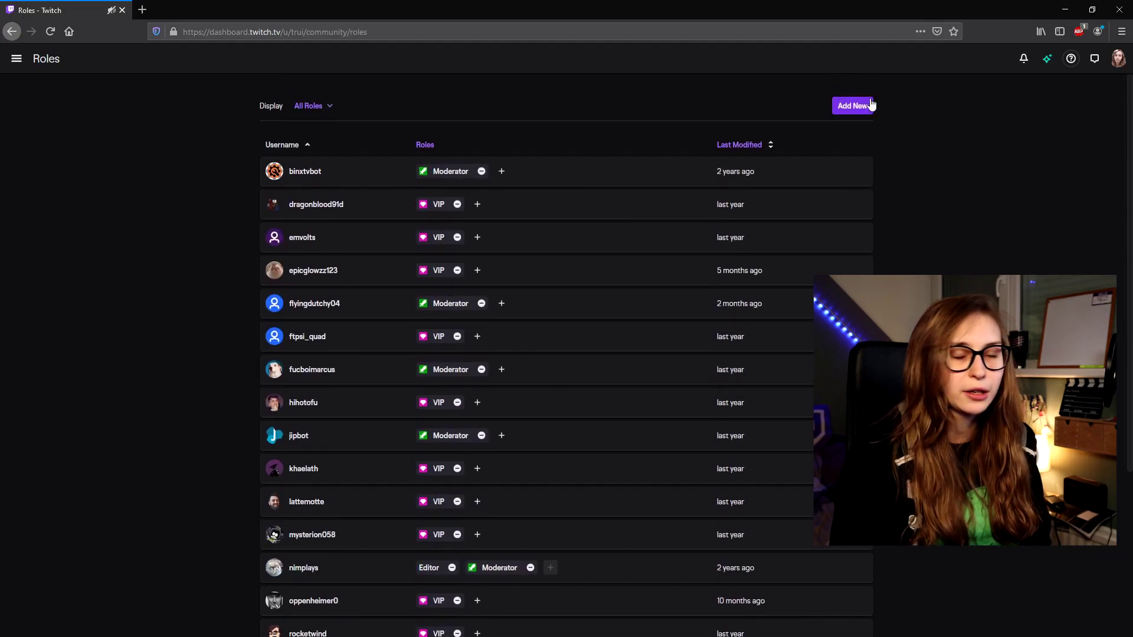
click(852, 106)
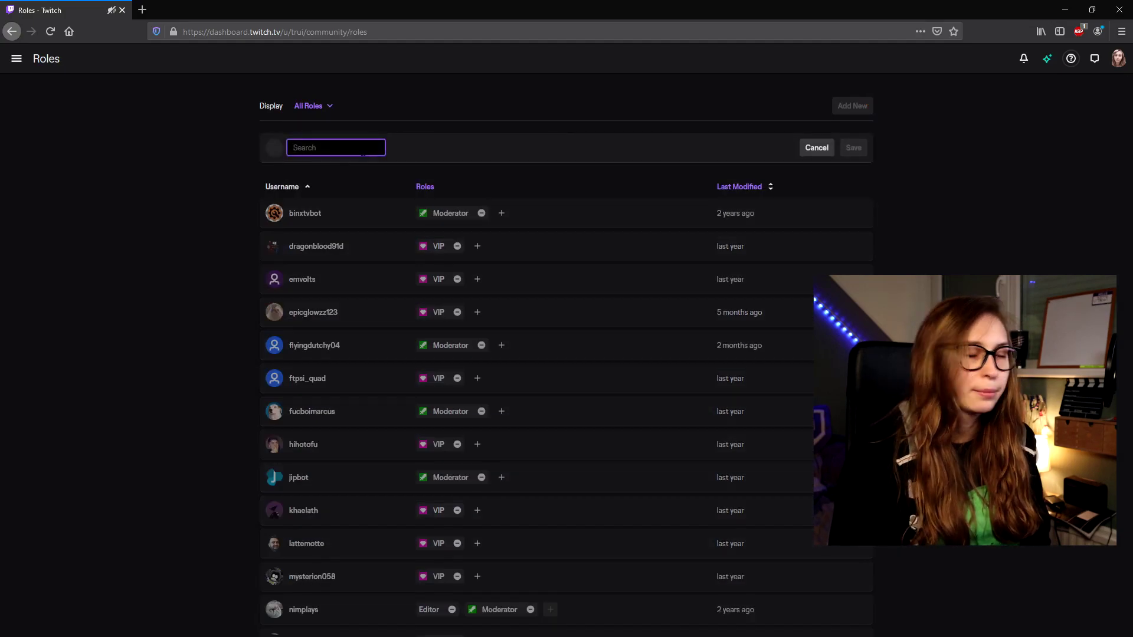
Look up the user by name, give them Moderator and Editor roles, and save
text(goedge)
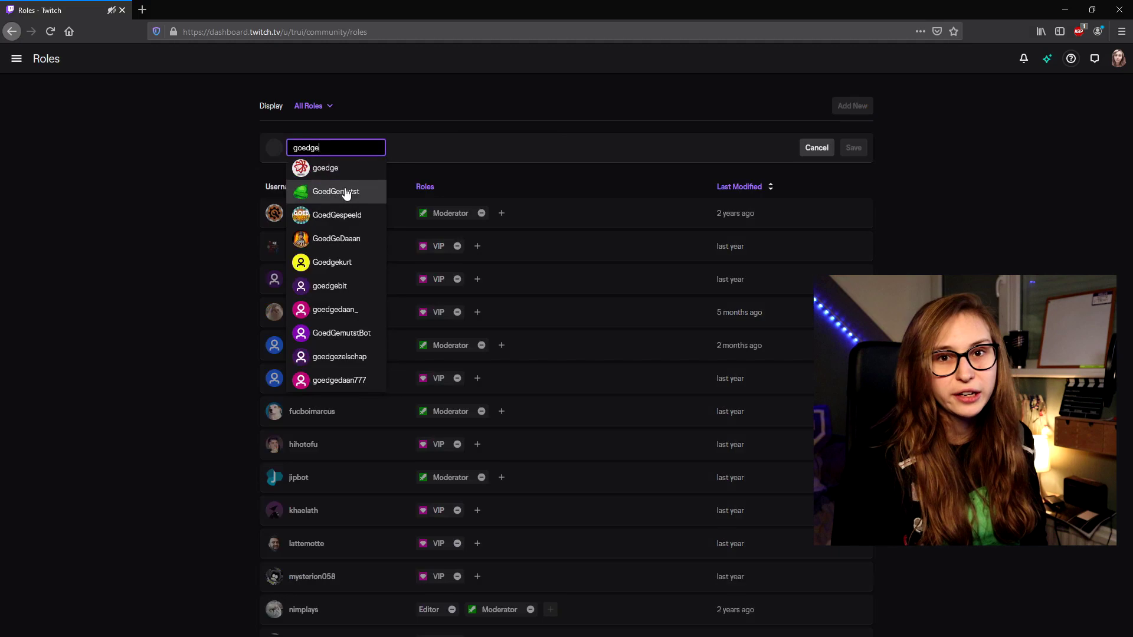
click(346, 192)
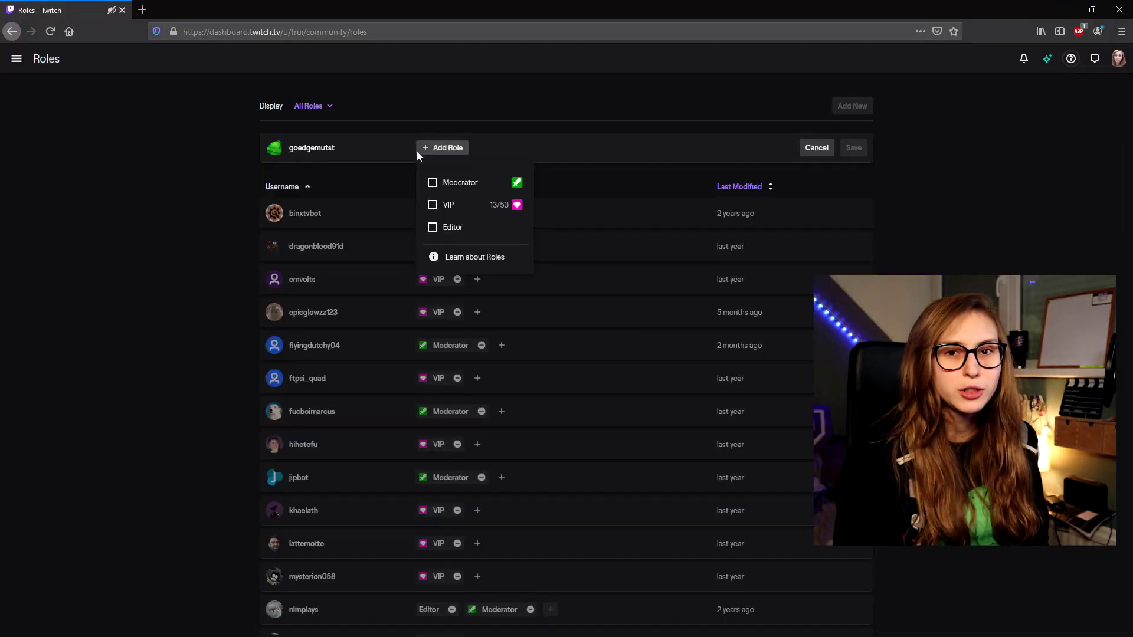
click(433, 183)
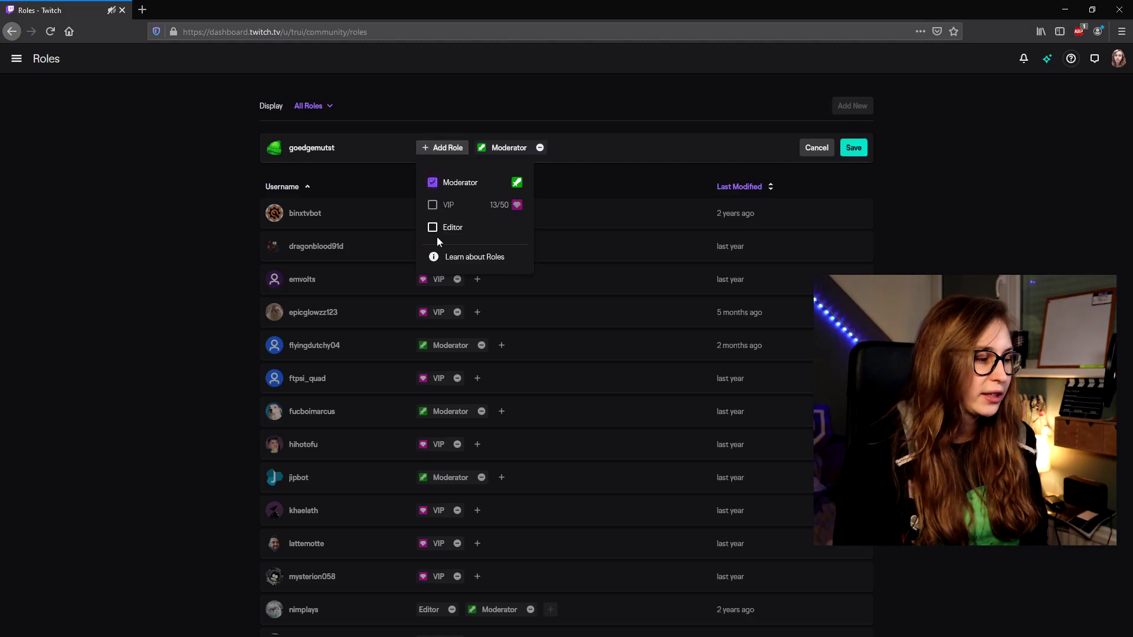
click(648, 95)
click(854, 148)
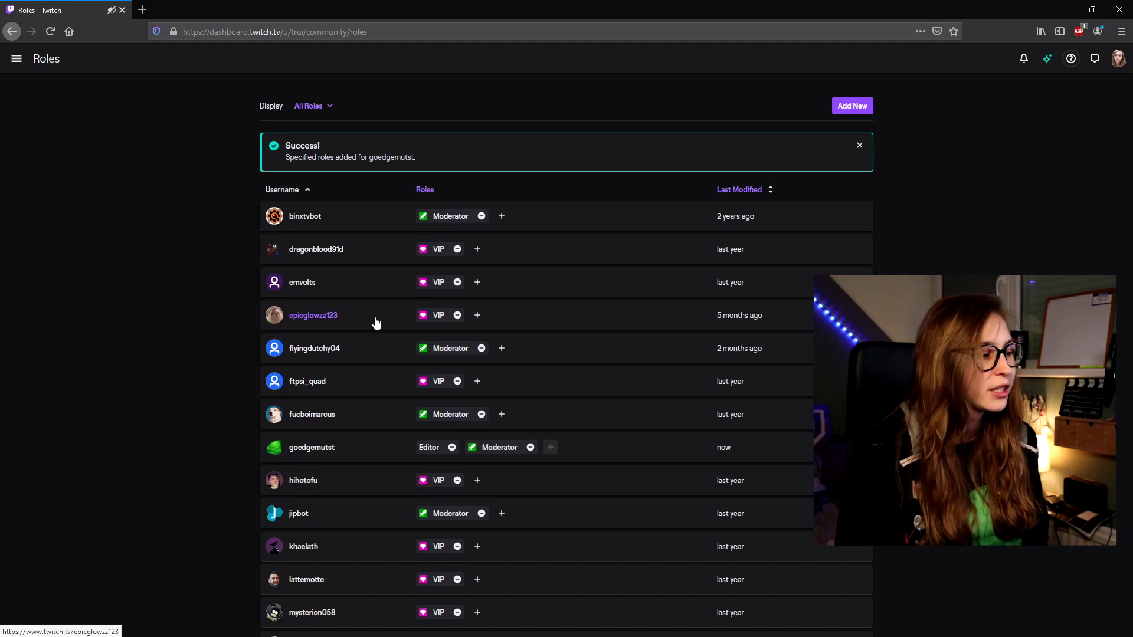
Give a moderator near the bottom of the roles list the Editor role too
scroll(421, 304, down, 5)
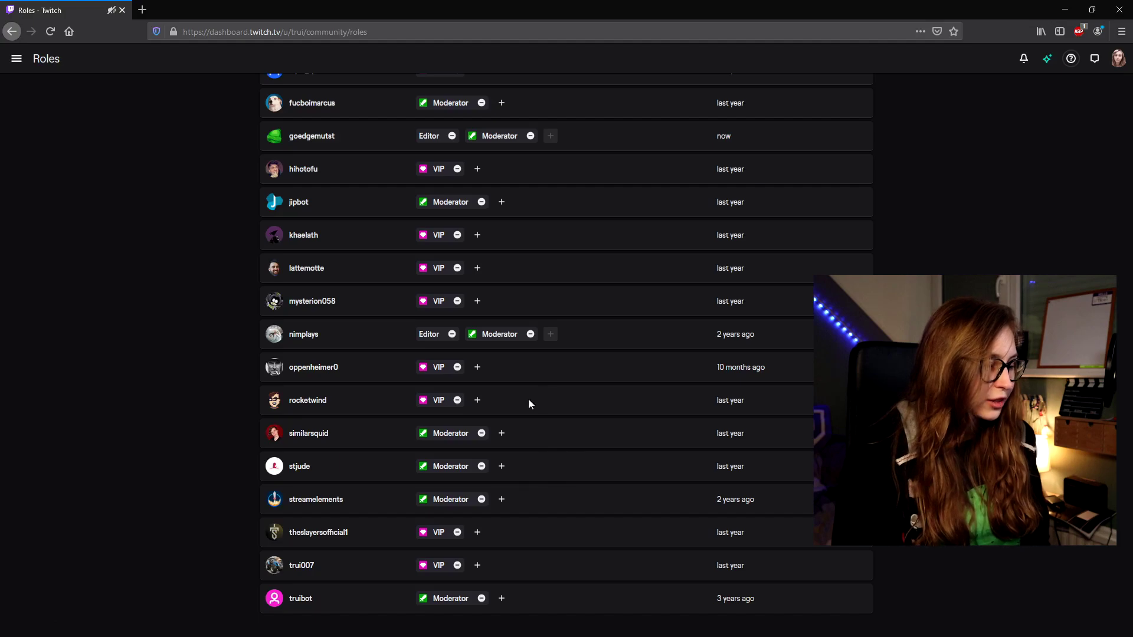
click(501, 435)
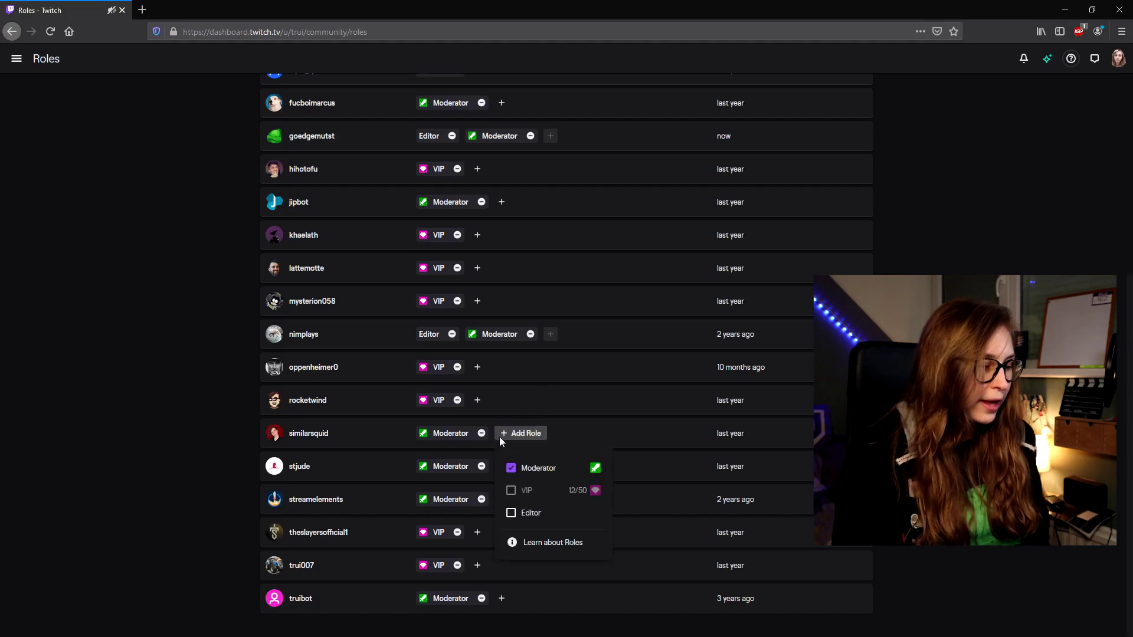
click(511, 514)
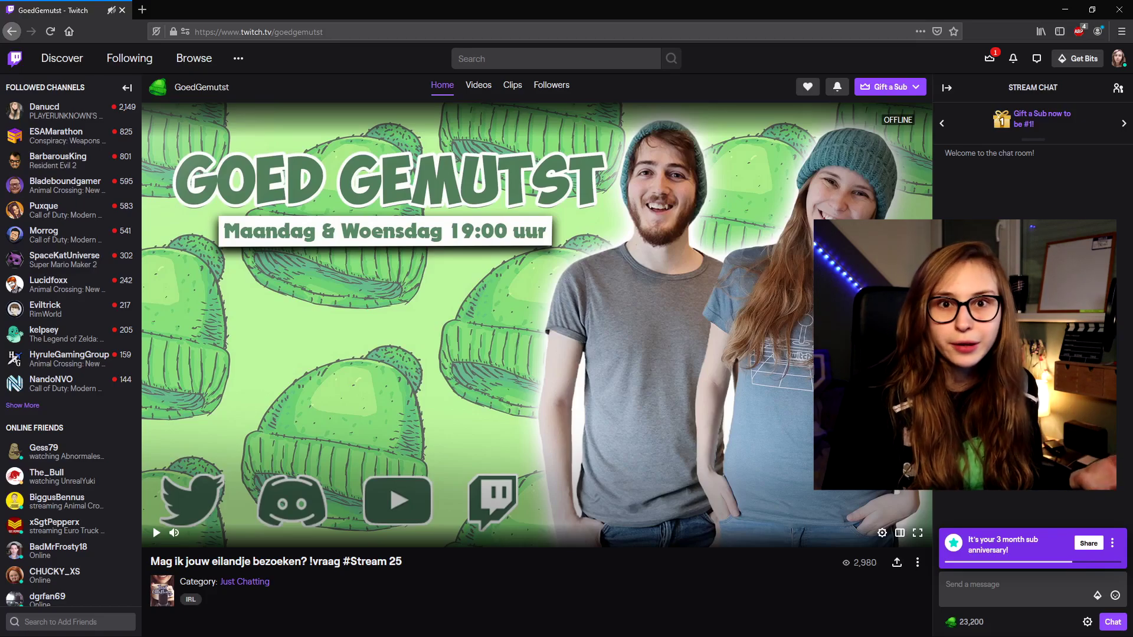
Open the third clip in the channel's Clips, pause it, and download it as MP4
click(520, 93)
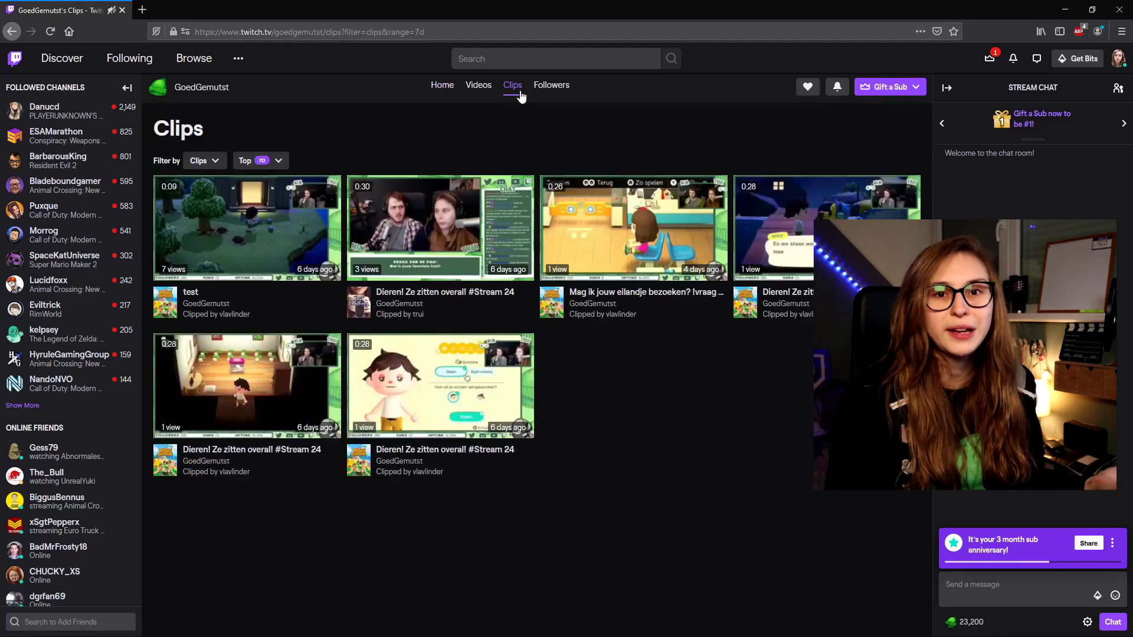
click(634, 228)
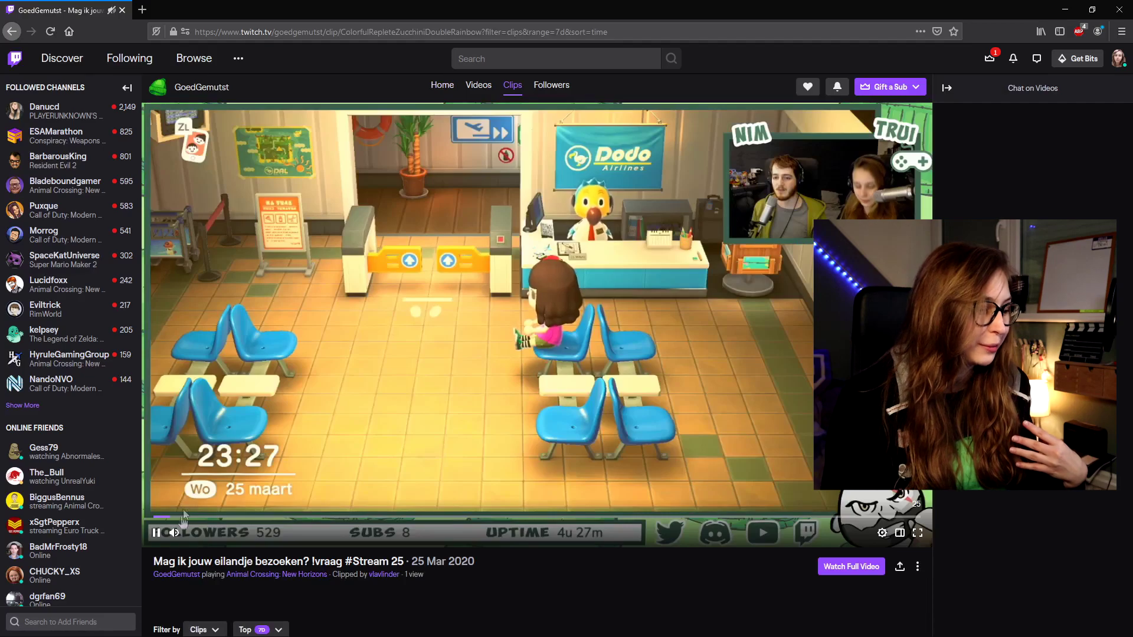
click(156, 533)
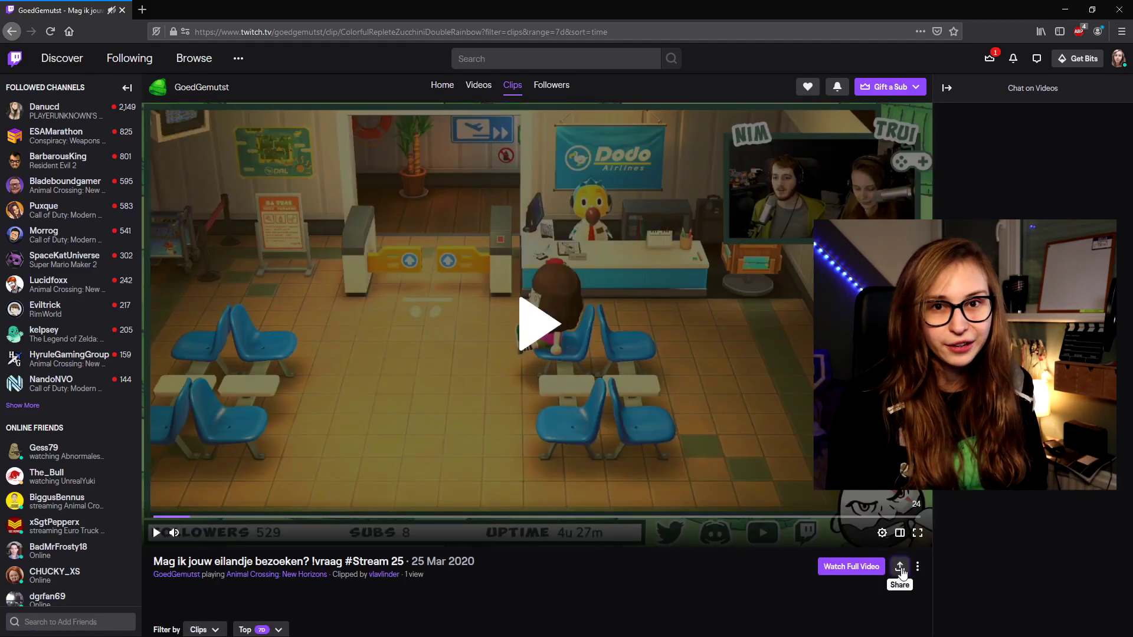
click(900, 568)
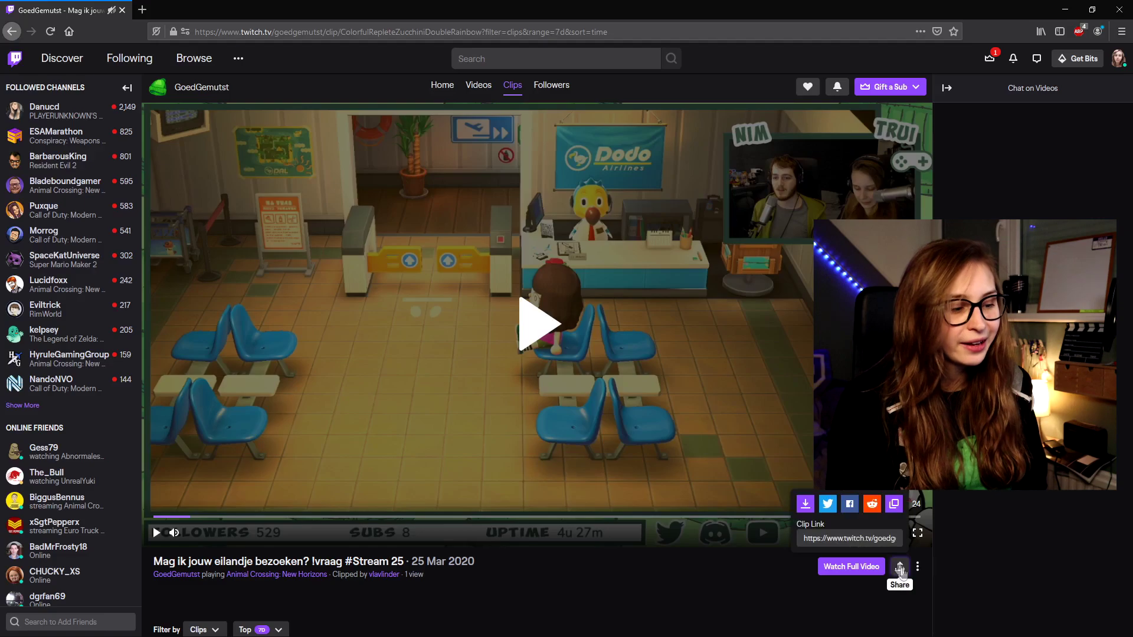
click(806, 504)
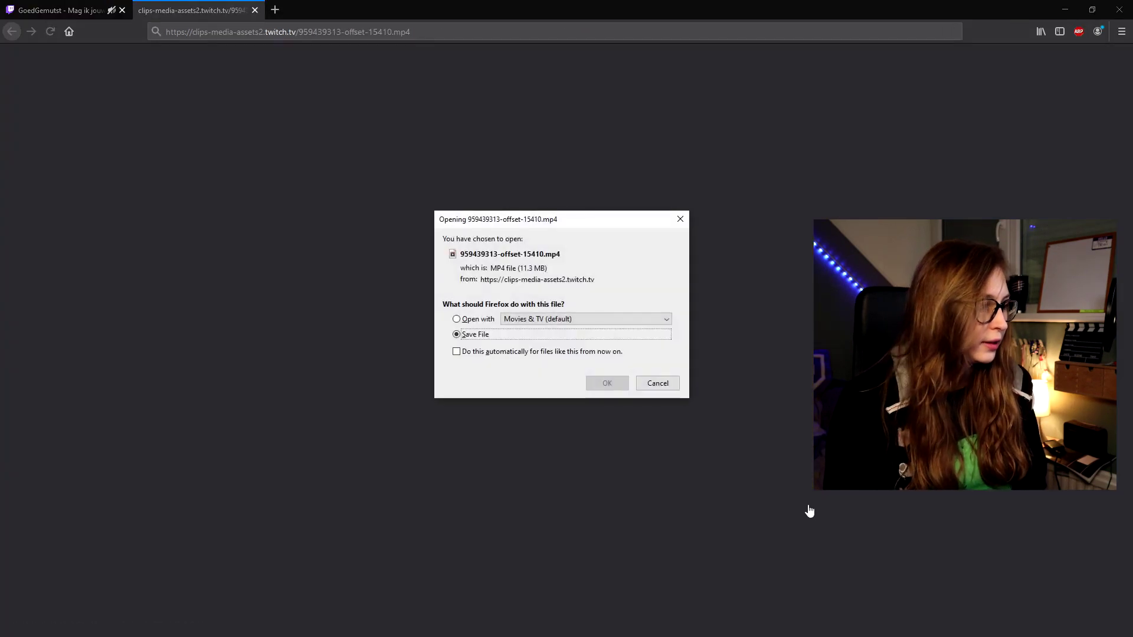
Save 959439313-offset-15410.mp4 to disk and confirm it completed in the Downloads panel
click(607, 383)
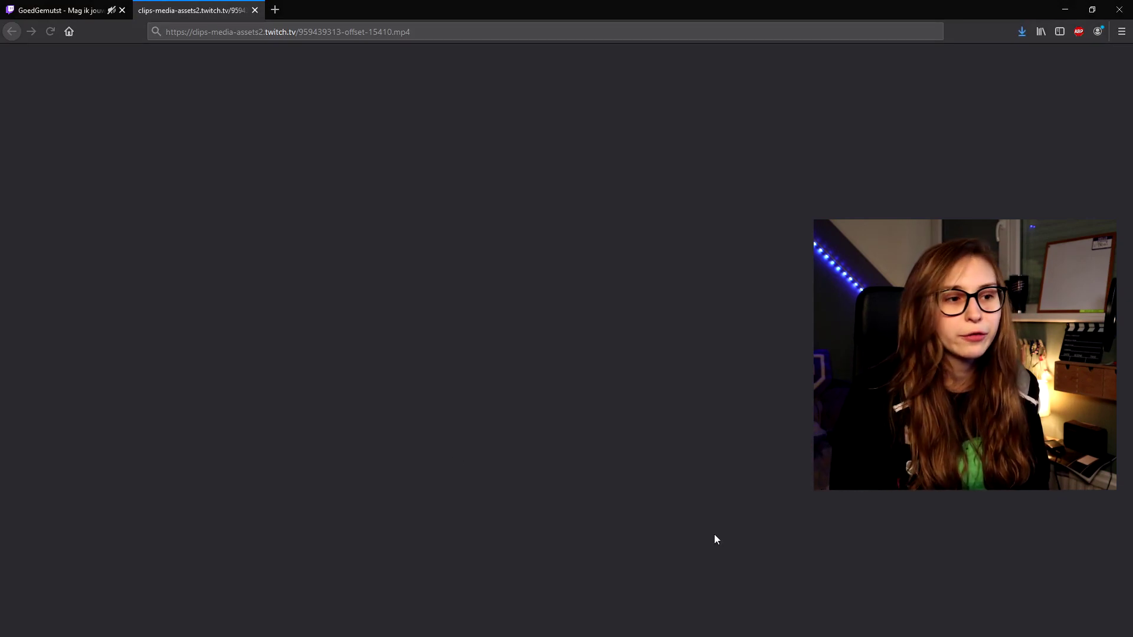
click(1022, 31)
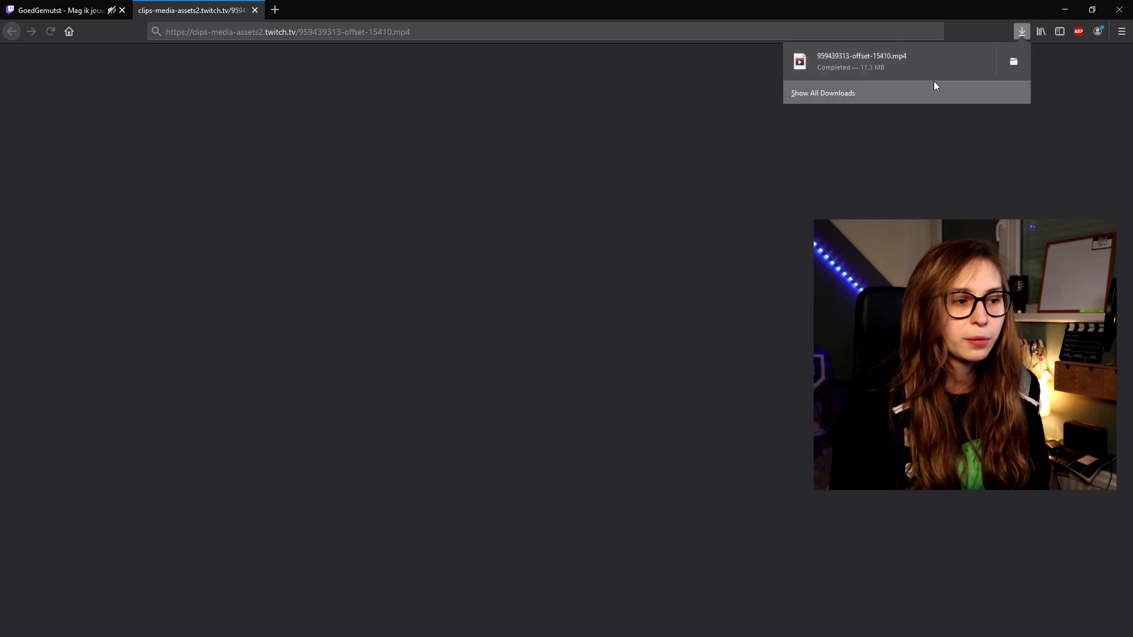
click(854, 126)
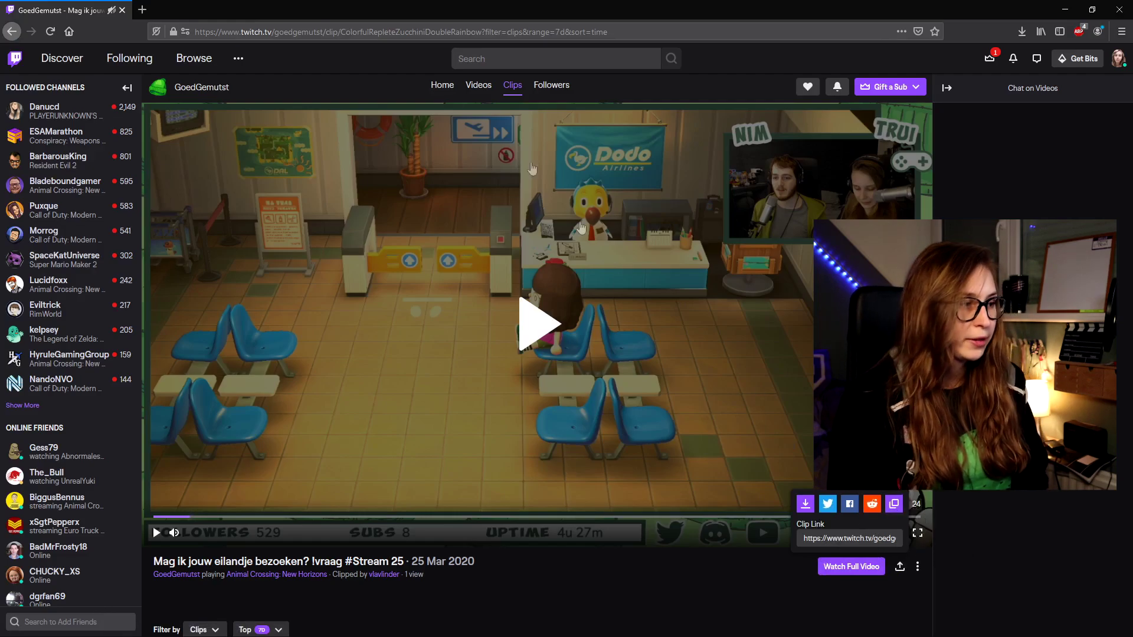
Load the copied clip URL in a new browser tab
click(142, 9)
text(https://www.twitch.tv/goedgemutst/clip/ColorfulRepleteZucchiniDoubleRainbow)
key(Return)
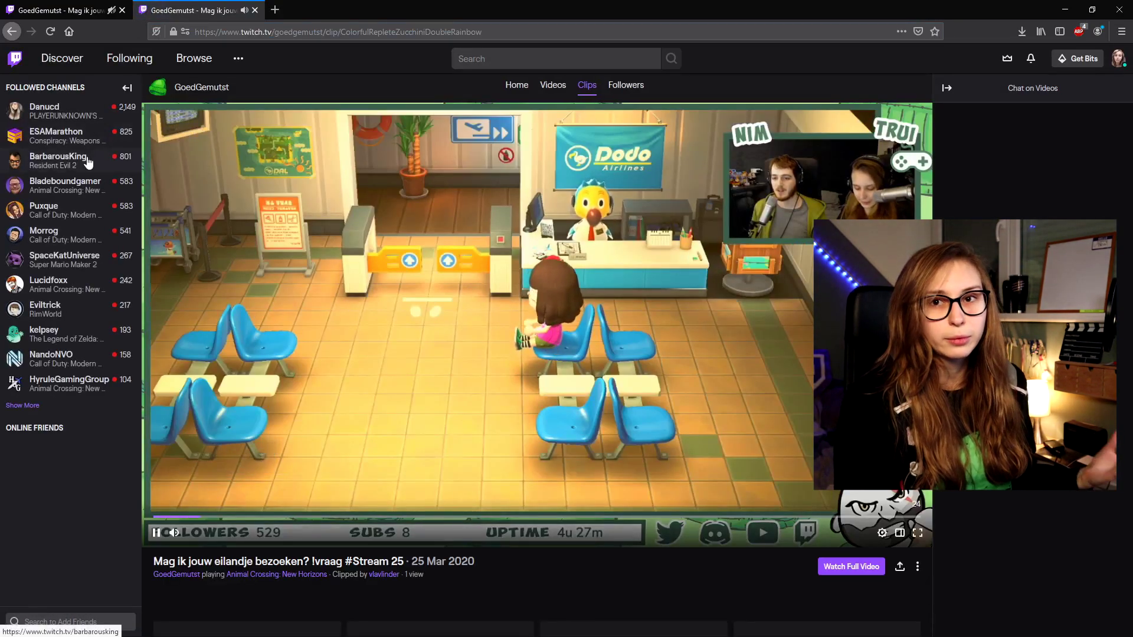
Pause the clip, jump to its full broadcast, and choose Highlight
click(157, 533)
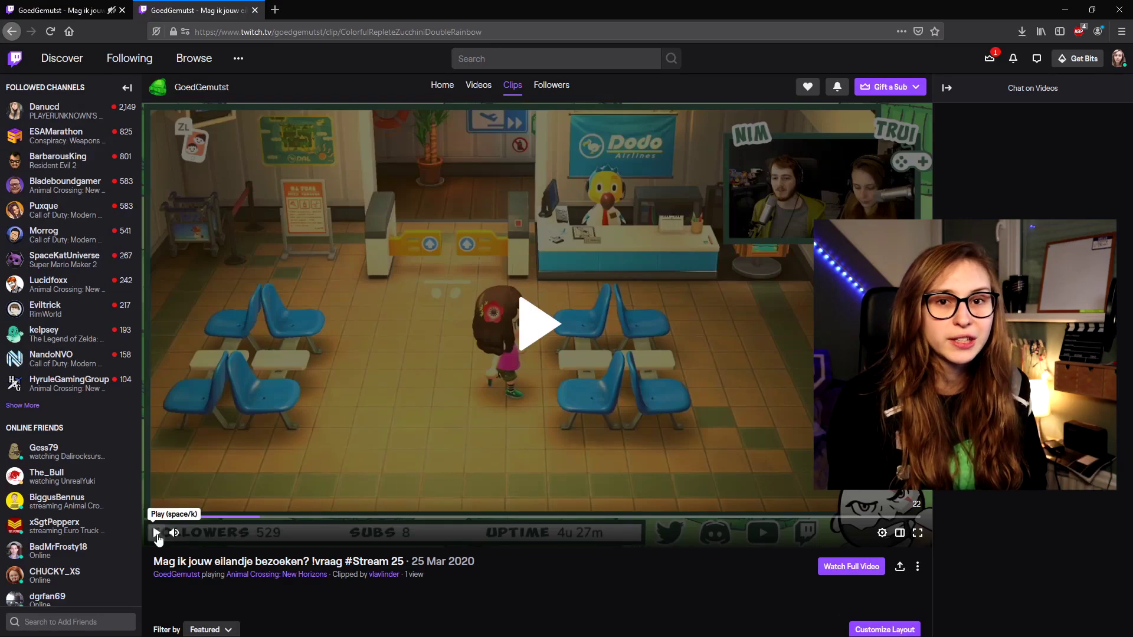
click(854, 568)
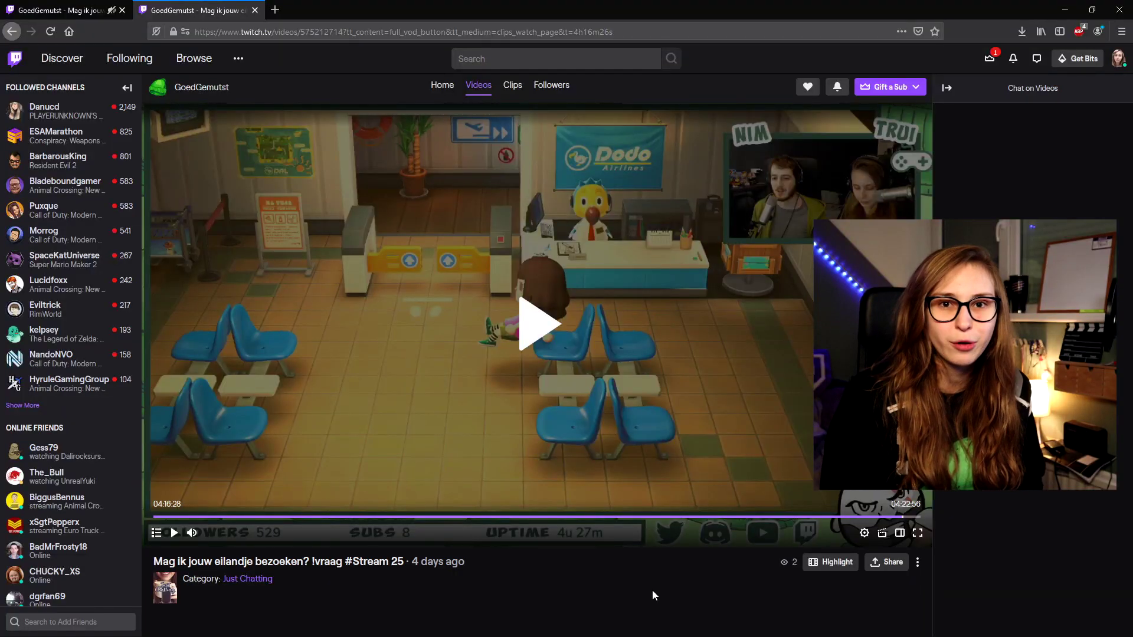
click(825, 570)
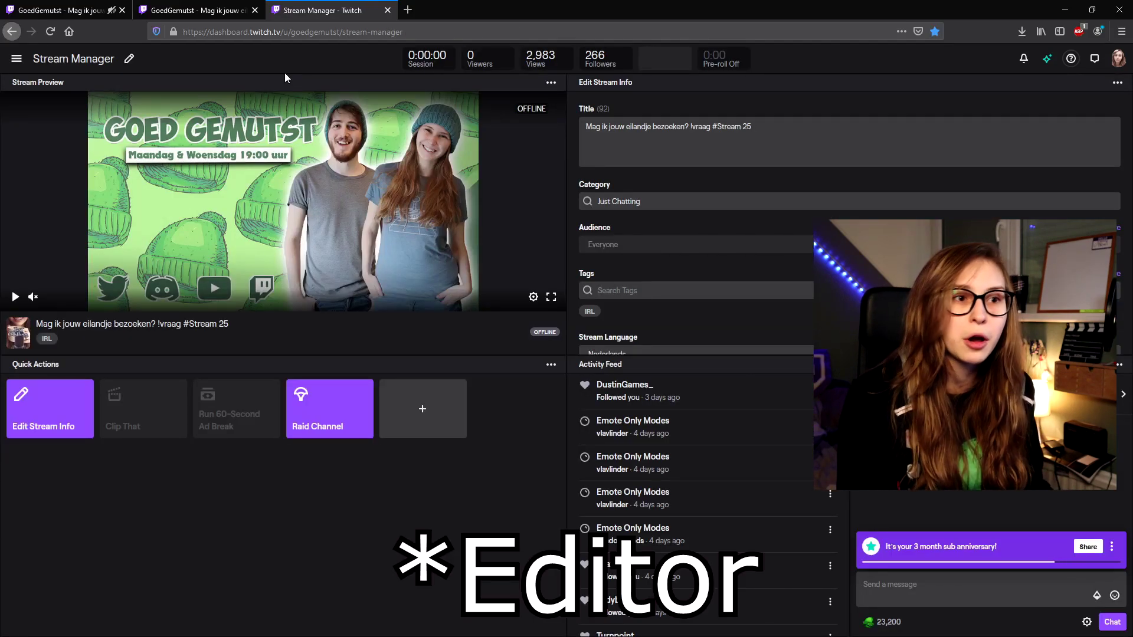
Go to Content > Video Producer from the dashboard navigation menu
click(16, 58)
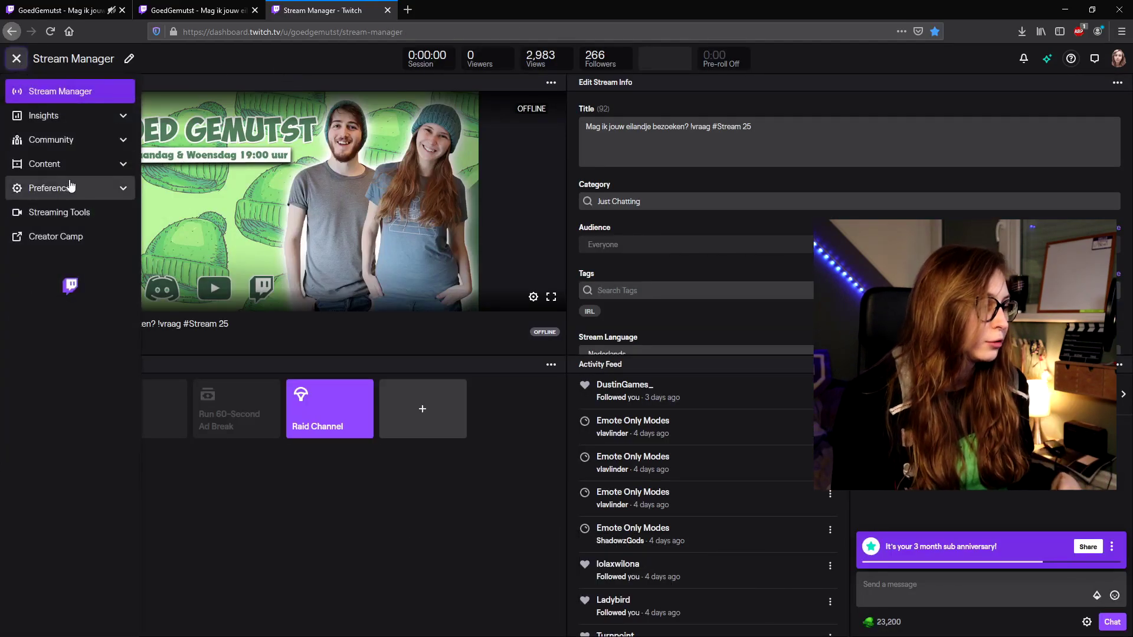
click(81, 169)
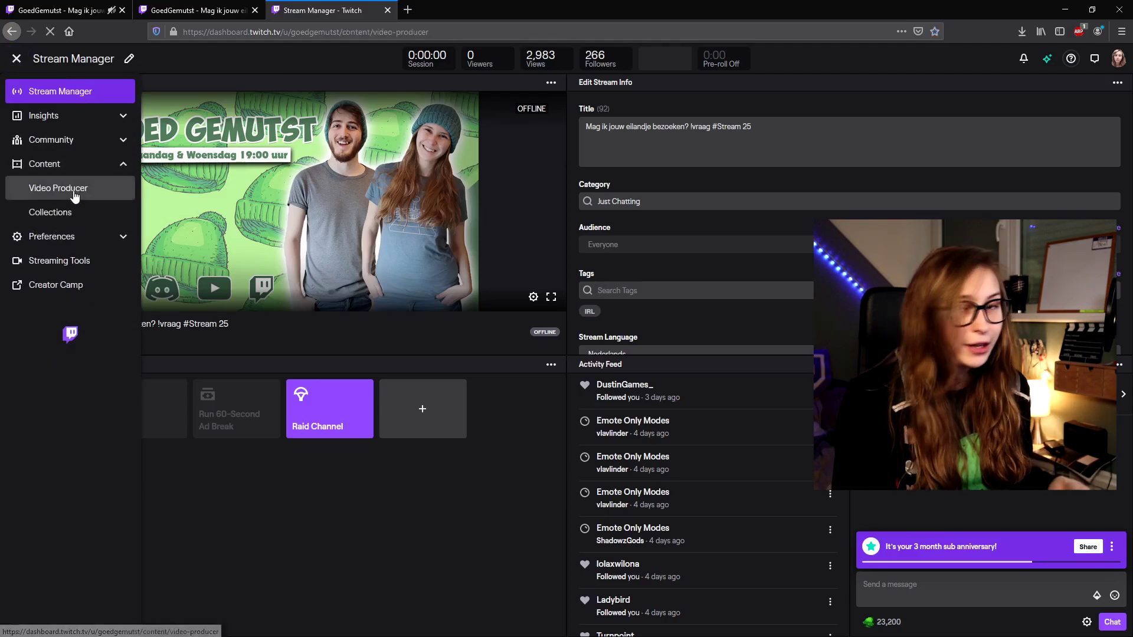
click(74, 189)
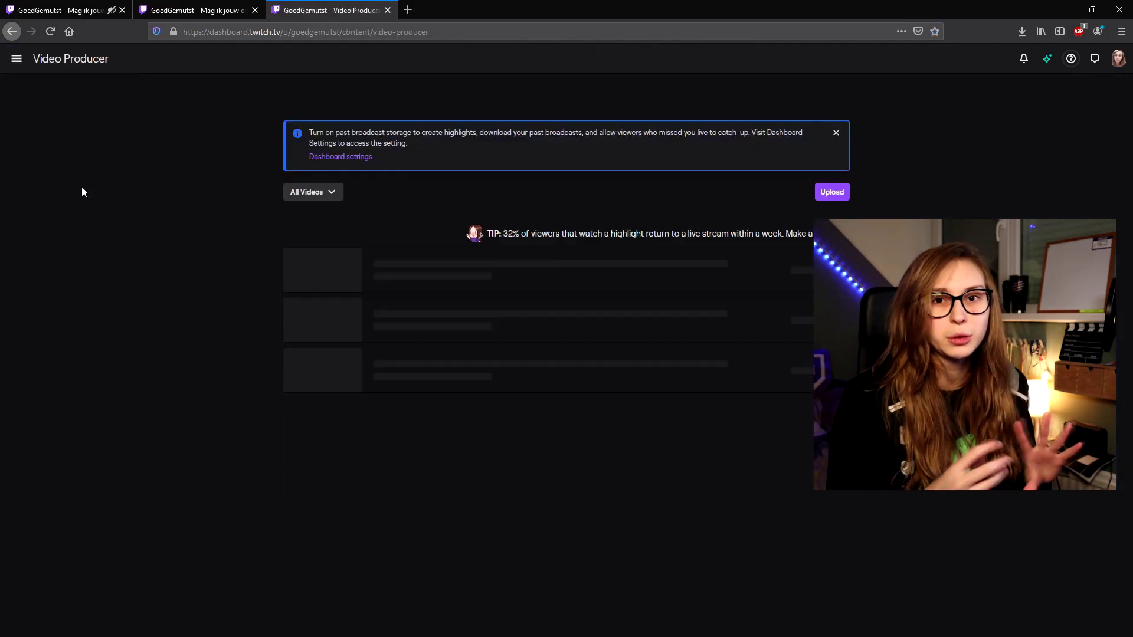